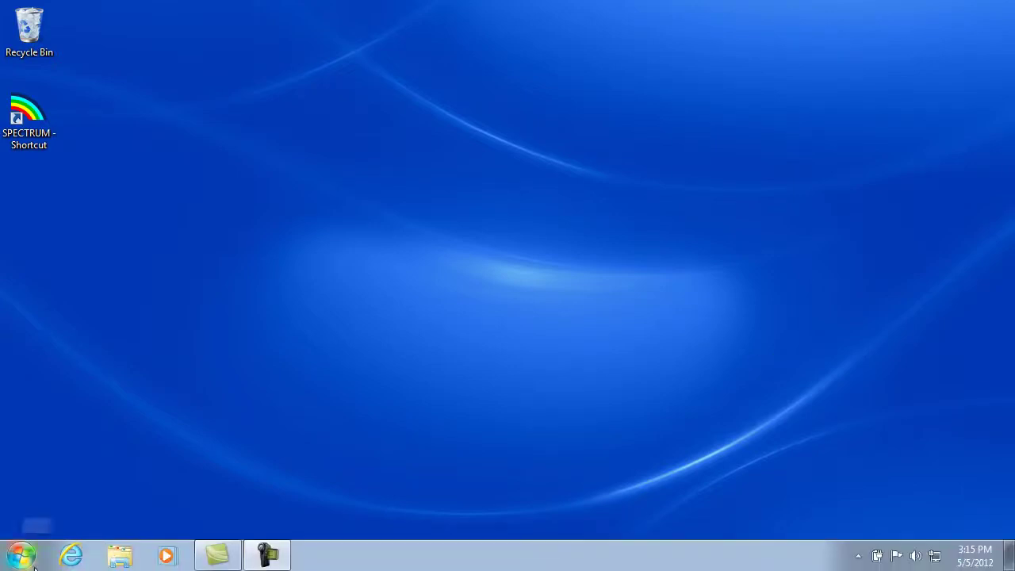
- Launch Spectrum and start a new projection with the file name ProxDetTest in the DATA folder
{"action": "left_click", "coordinate": [28, 120]}
{"action": "double_click", "coordinate": [28, 120]}
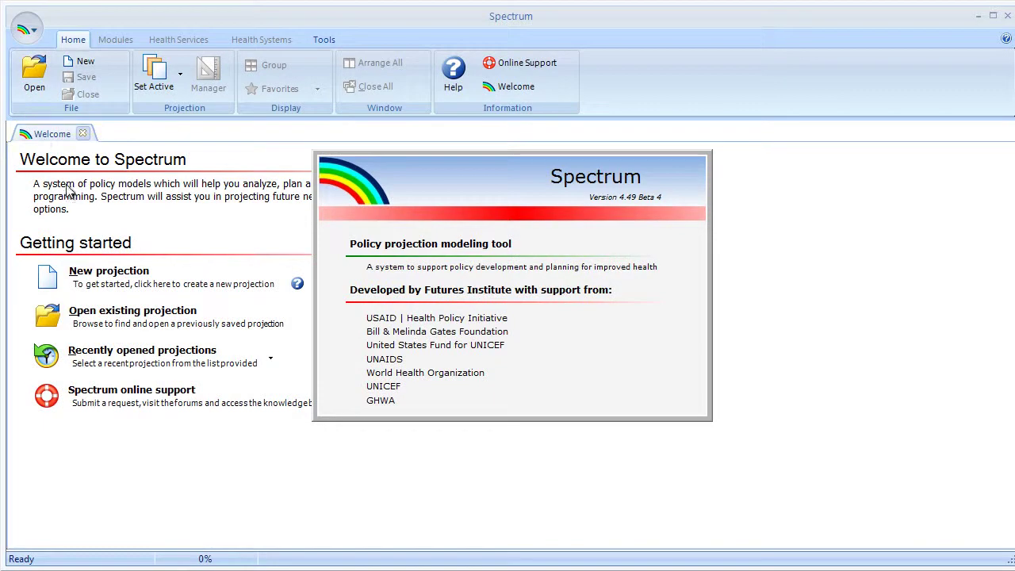
{"action": "left_click", "coordinate": [86, 62]}
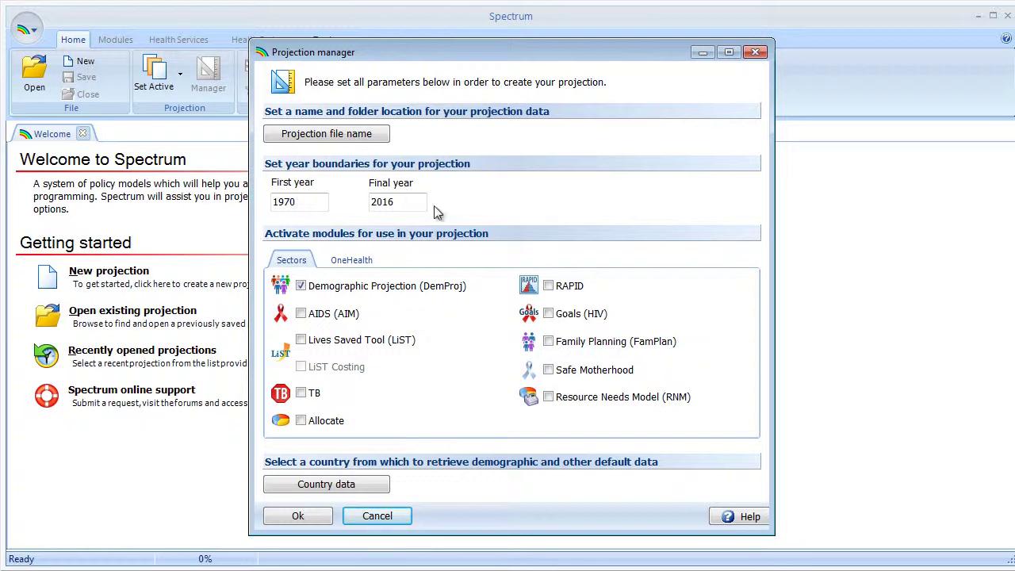
{"action": "left_click", "coordinate": [359, 135]}
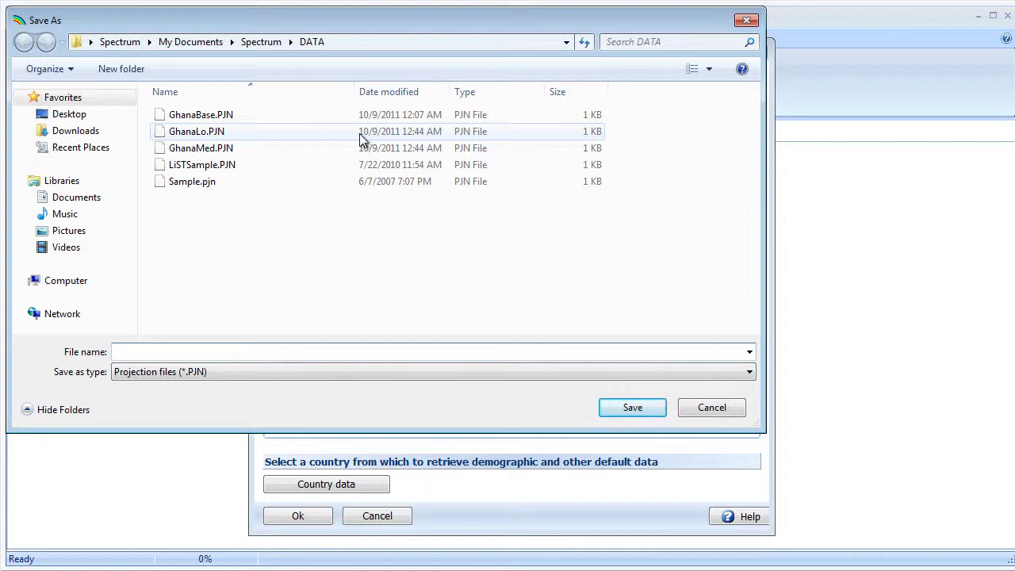
{"action": "type", "text": "ProxDetTest"}
{"action": "left_click", "coordinate": [634, 407]}
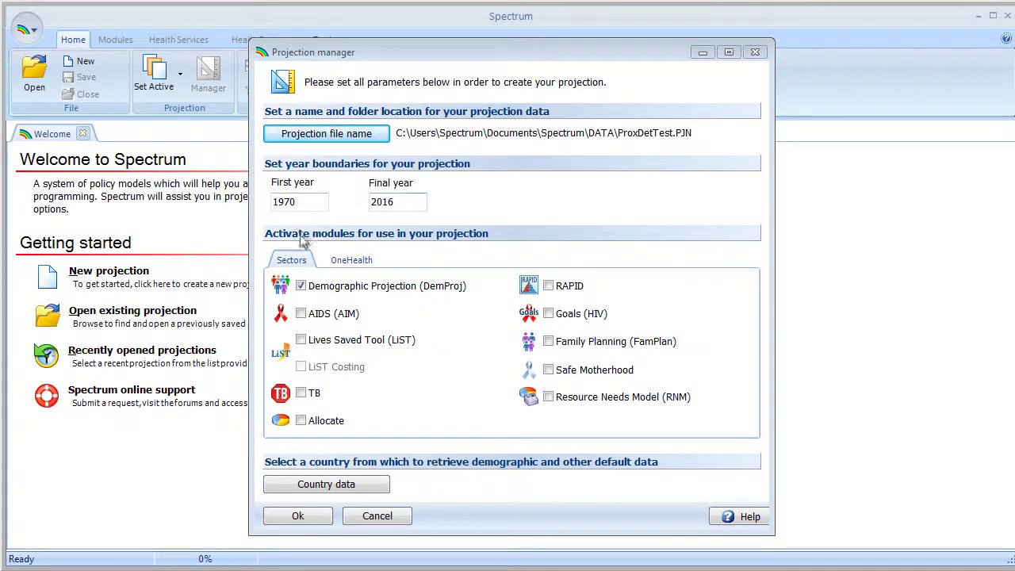
- Activate the Family Planning (FamPlan) module, load Malawi's default country data and create the projection
{"action": "left_click", "coordinate": [549, 341]}
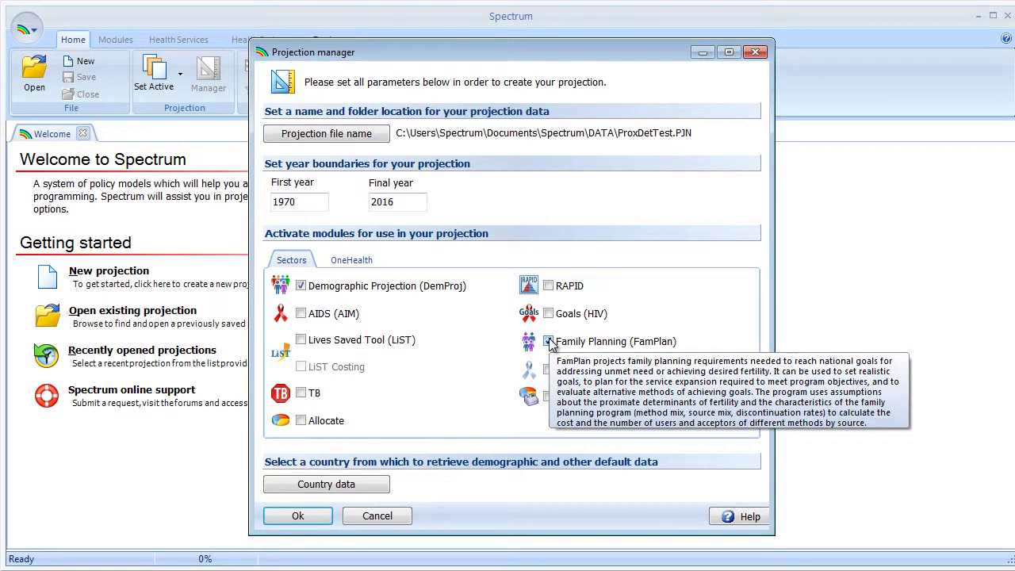
{"action": "left_click", "coordinate": [336, 486]}
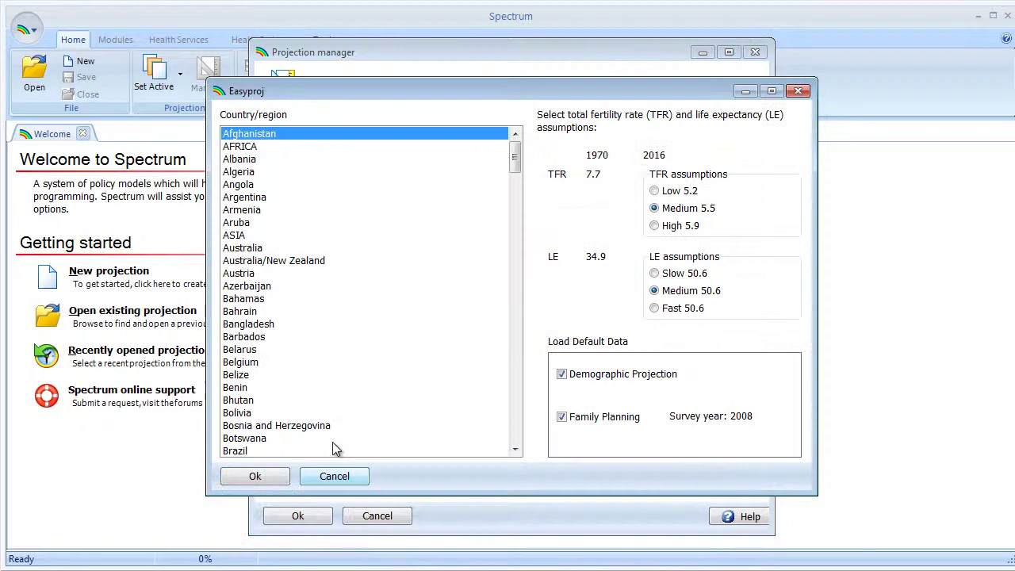
{"action": "left_click", "coordinate": [256, 356]}
{"action": "key", "text": "m"}
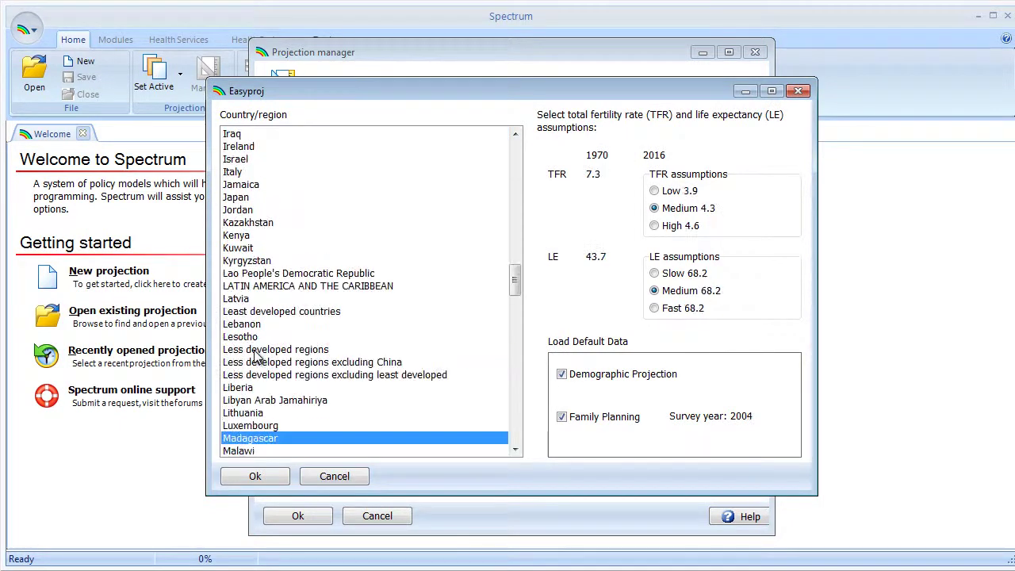
{"action": "left_click", "coordinate": [246, 450]}
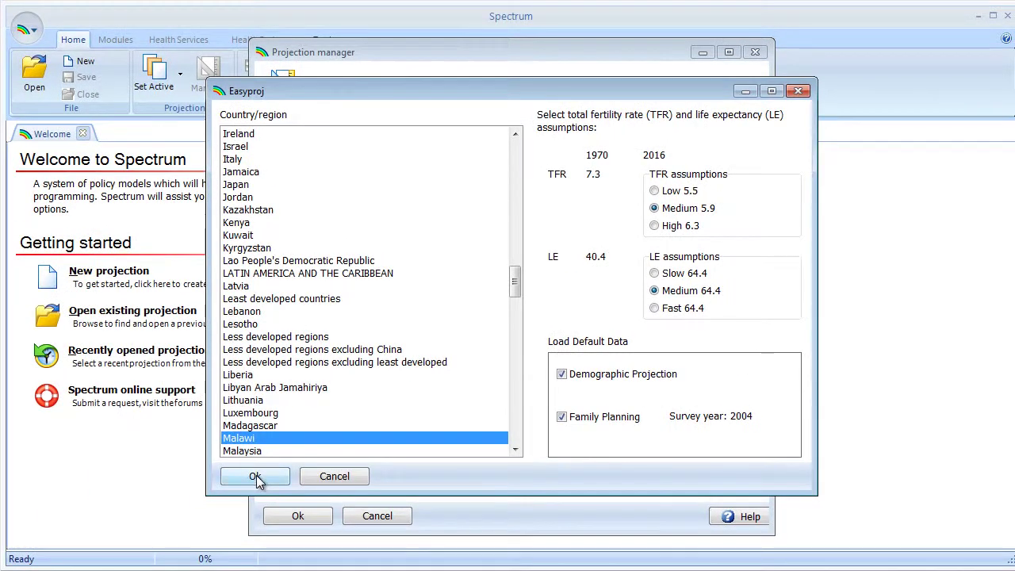
{"action": "left_click", "coordinate": [256, 475]}
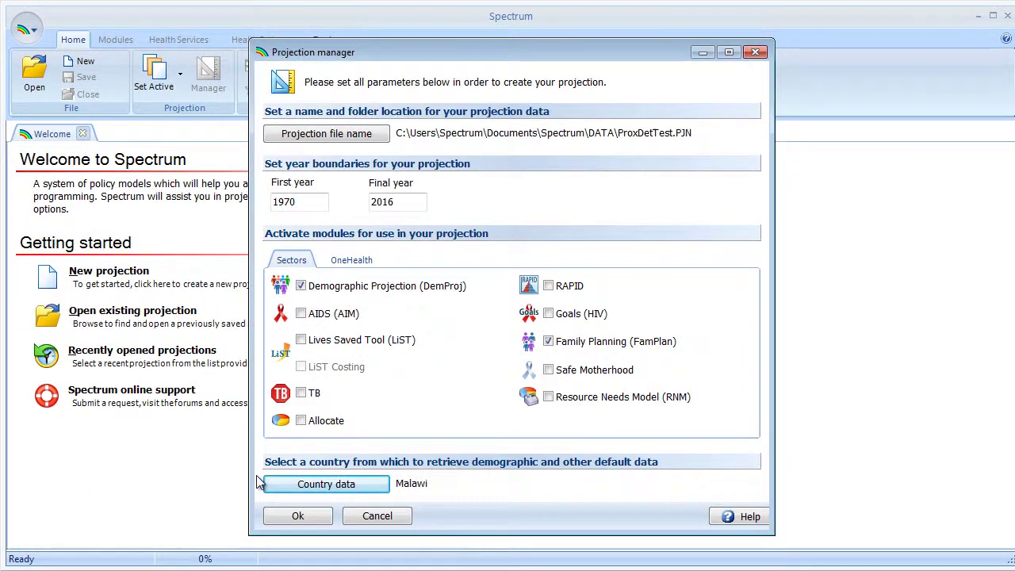
{"action": "left_click", "coordinate": [308, 517]}
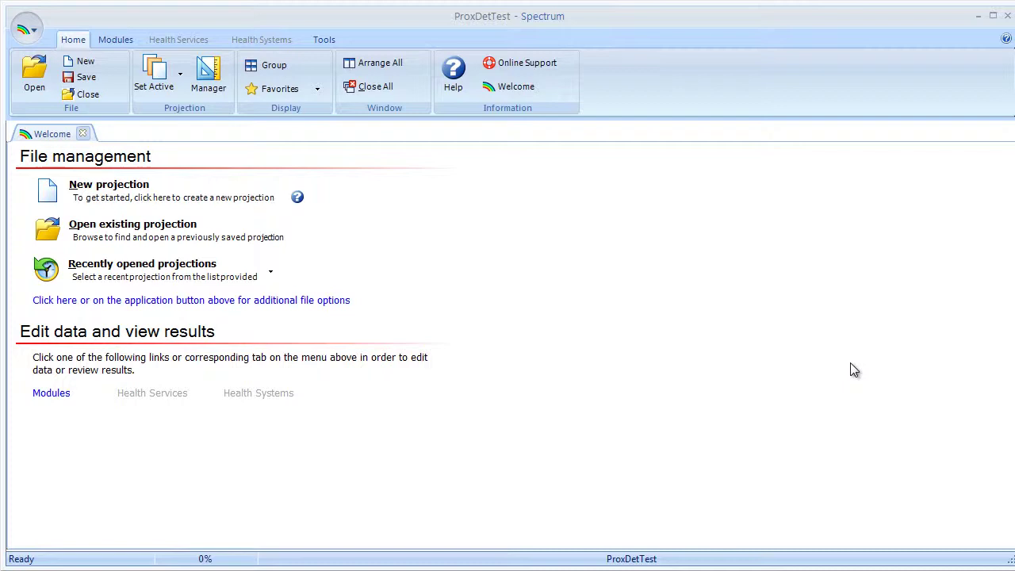
- Open FamPlan's policy analysis of the effects of proximate determinants on TFR
{"action": "left_click", "coordinate": [115, 43]}
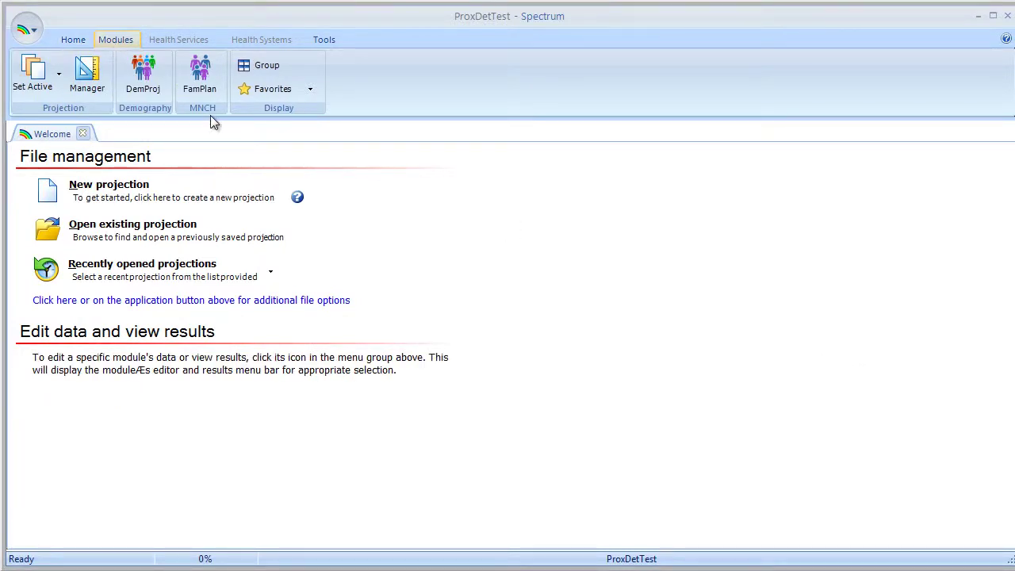
{"action": "left_click", "coordinate": [202, 77]}
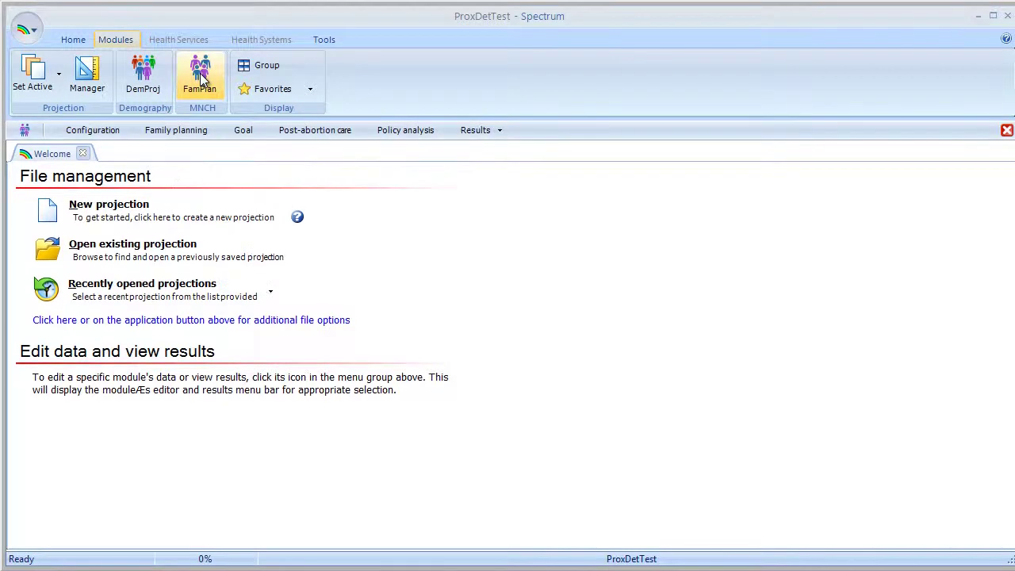
{"action": "left_click", "coordinate": [406, 132]}
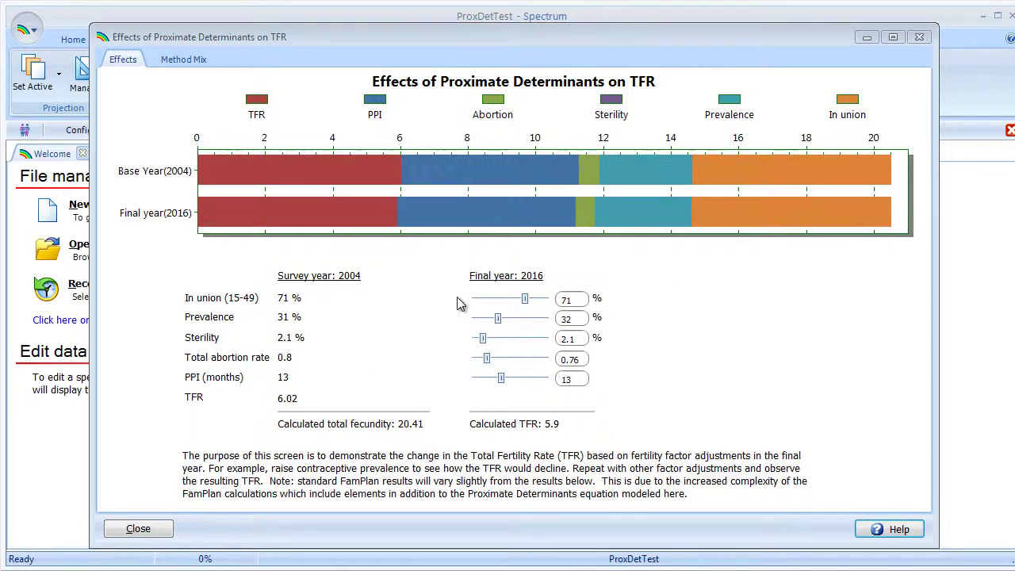
- Set the final-year percentage of women in union to 62% and contraceptive prevalence to 49%
{"action": "left_click", "coordinate": [527, 305]}
{"action": "left_click_drag", "start_coordinate": [527, 305], "coordinate": [508, 307]}
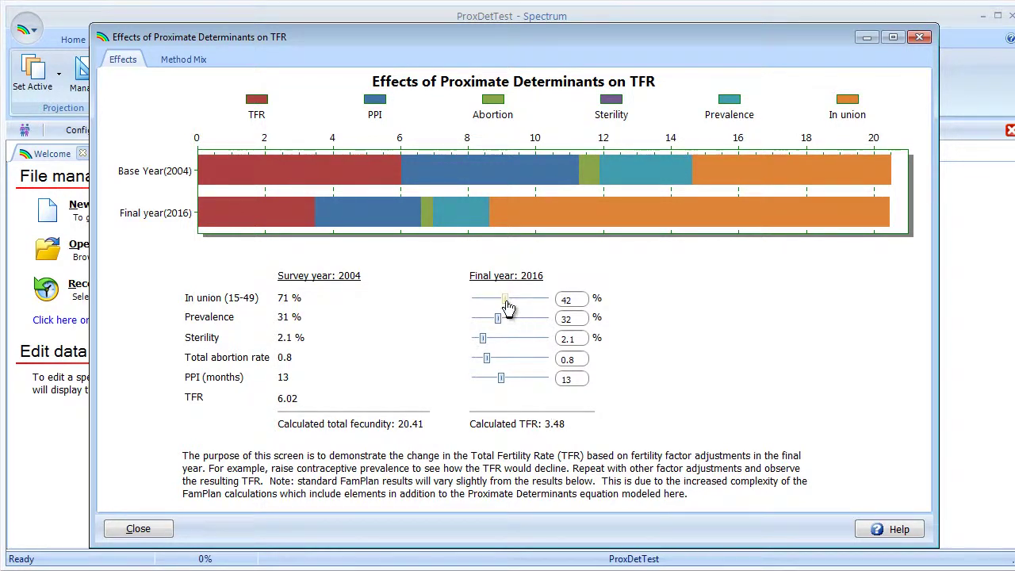
{"action": "left_click_drag", "start_coordinate": [507, 306], "coordinate": [520, 306]}
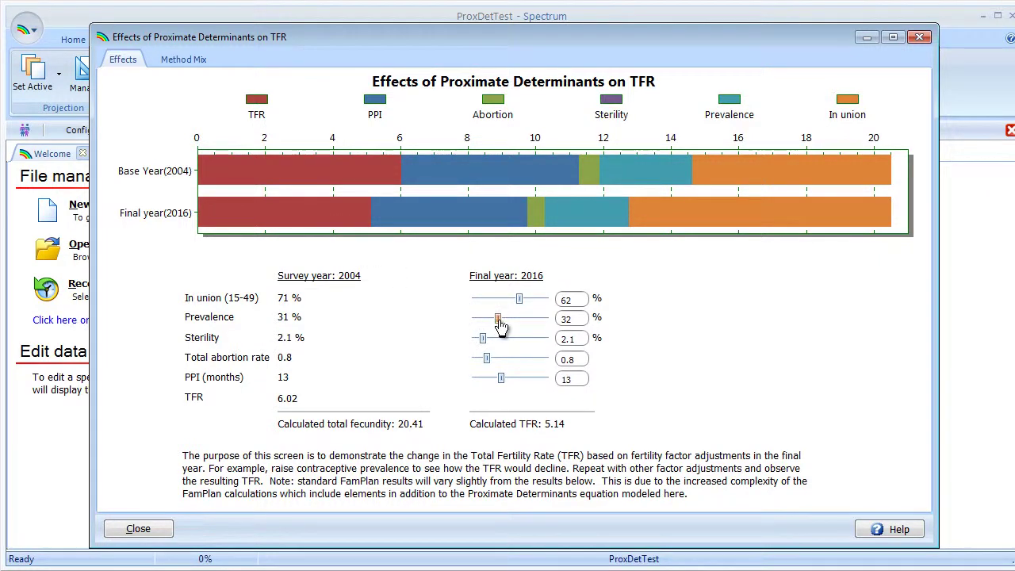
{"action": "left_click_drag", "start_coordinate": [500, 324], "coordinate": [512, 321]}
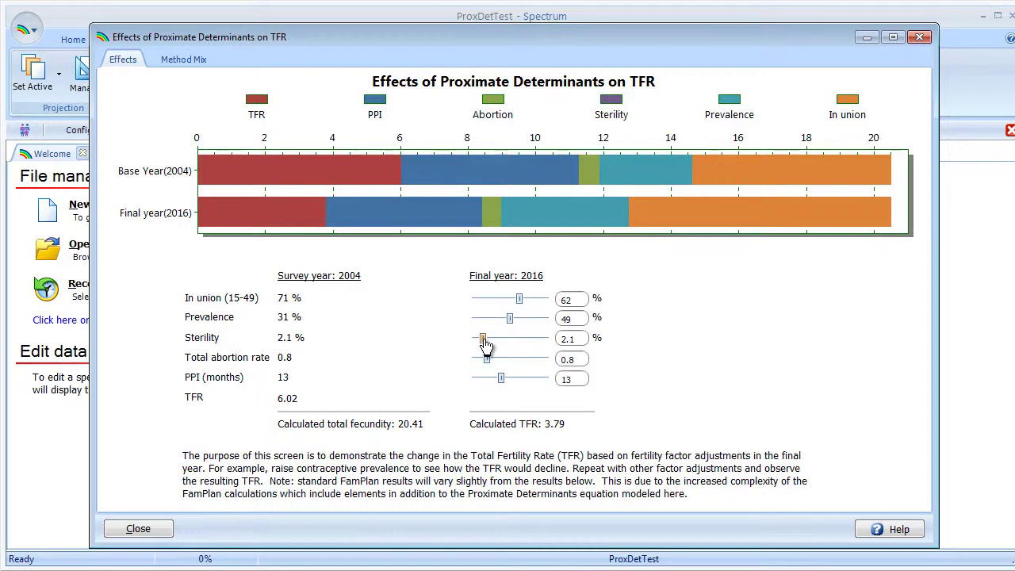
- Raise the final-year sterility to 8.9%, the total abortion rate to 1.9 and PPI to 22.1 months
{"action": "left_click_drag", "start_coordinate": [486, 344], "coordinate": [509, 346]}
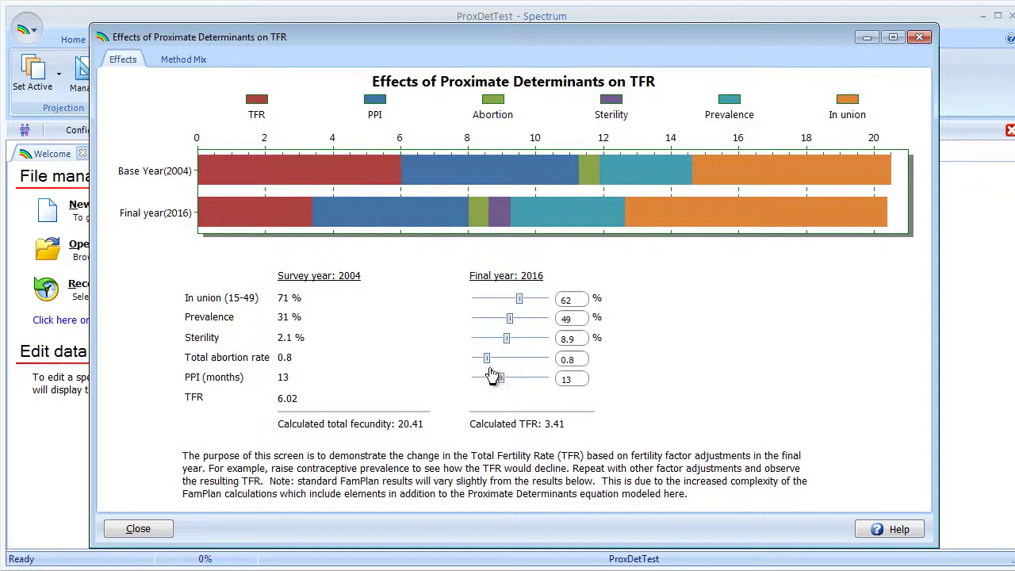
{"action": "left_click_drag", "start_coordinate": [488, 365], "coordinate": [506, 365]}
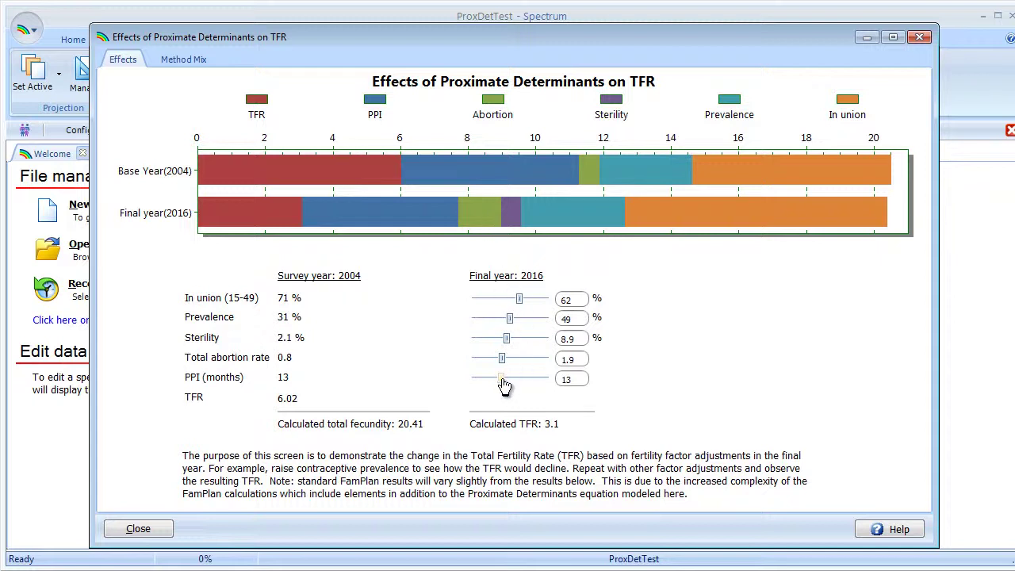
{"action": "left_click_drag", "start_coordinate": [501, 380], "coordinate": [520, 379]}
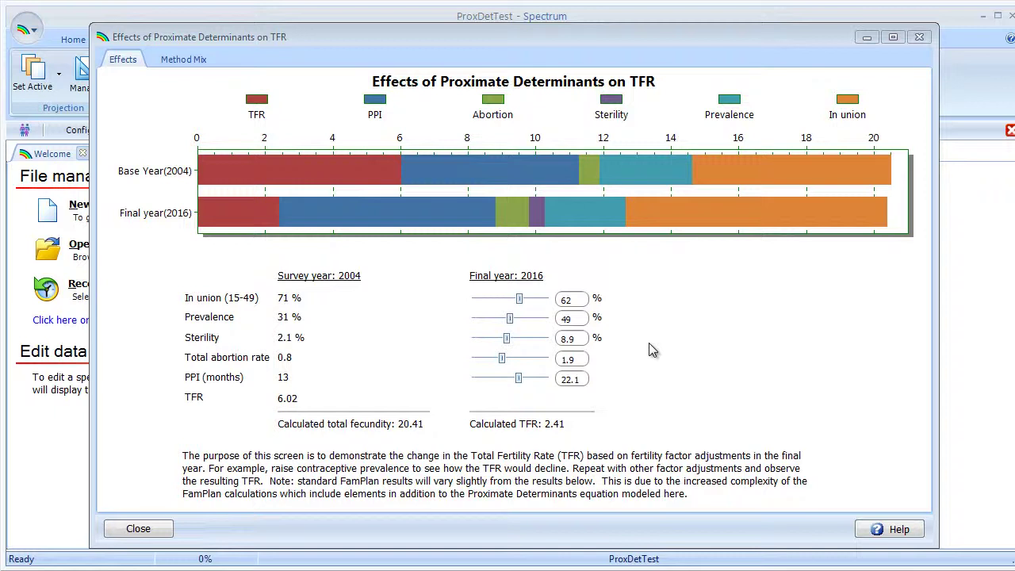
- Compare the method mix charts, read the help topic on proximate determinants, and close the analysis
{"action": "left_click", "coordinate": [191, 61]}
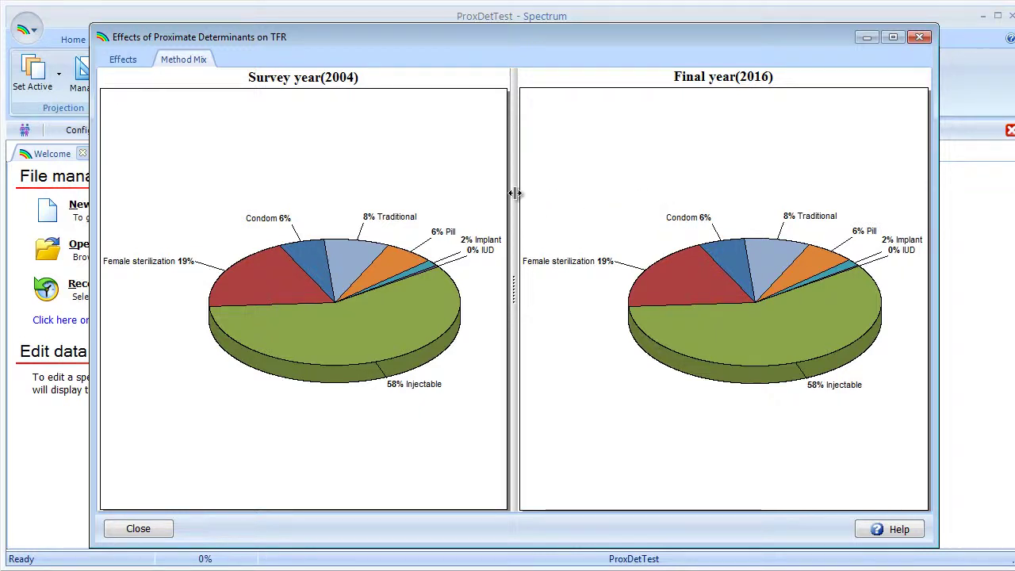
{"action": "left_click", "coordinate": [124, 60]}
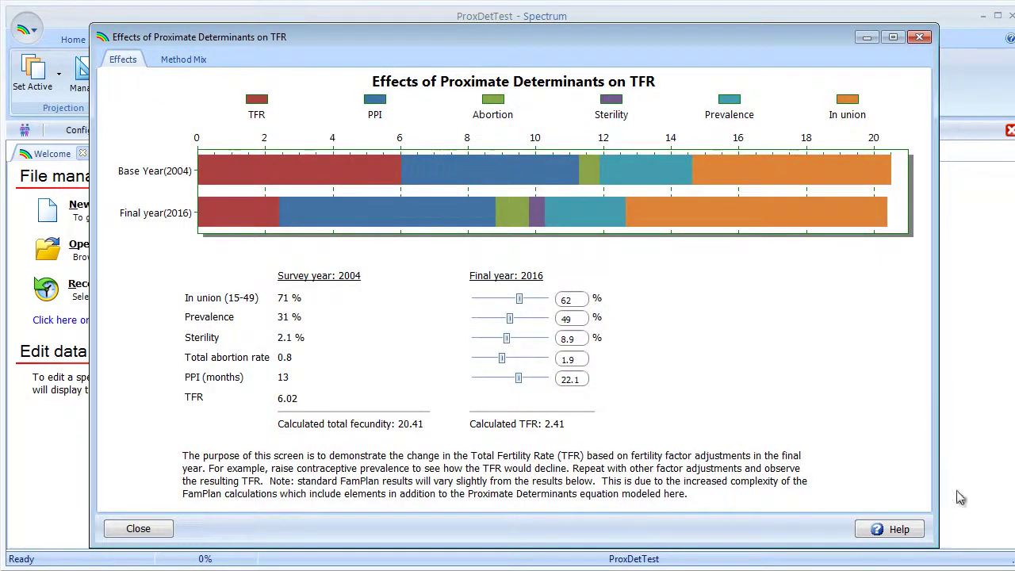
{"action": "left_click", "coordinate": [894, 531]}
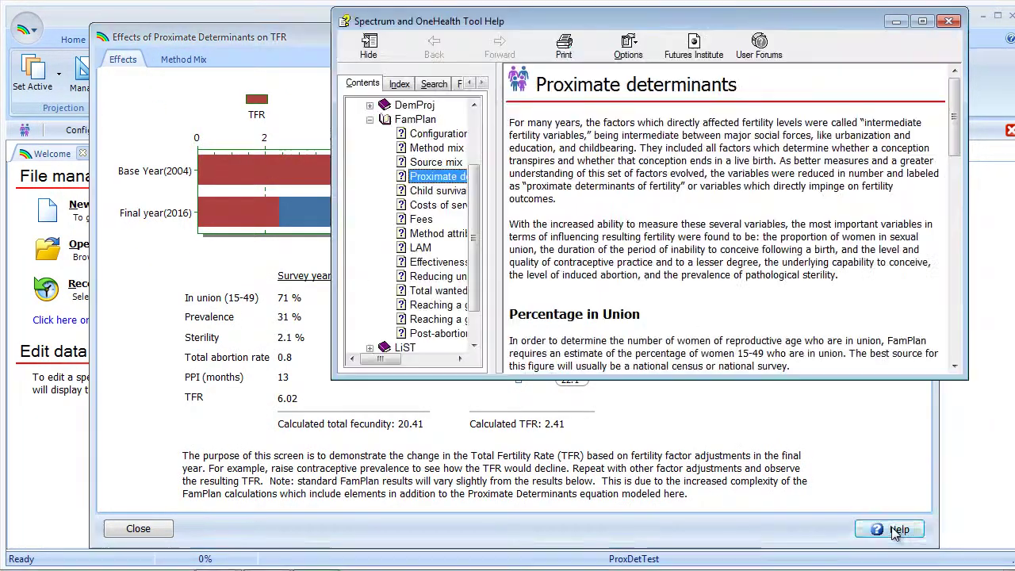
{"action": "left_click_drag", "start_coordinate": [955, 145], "coordinate": [956, 256]}
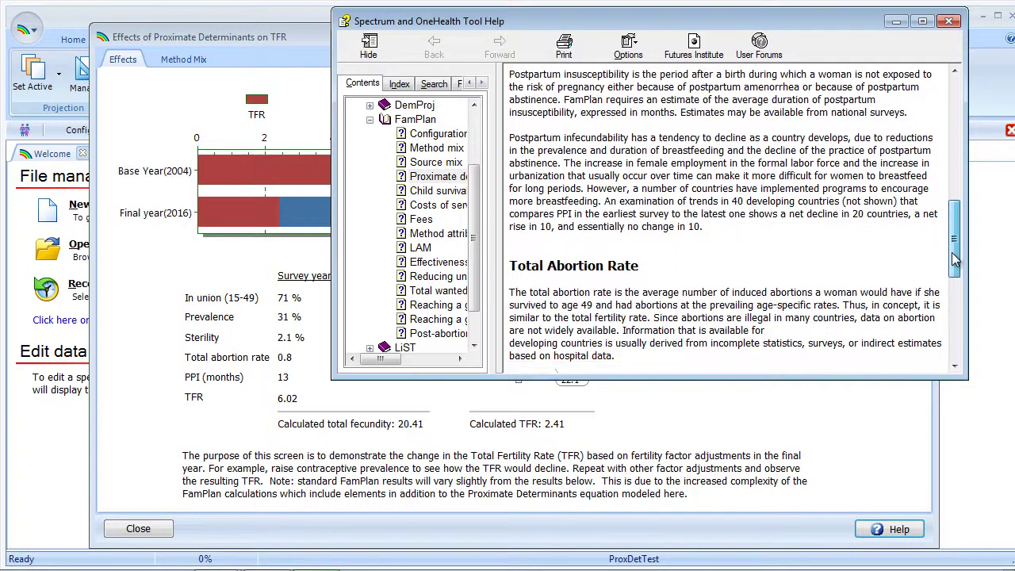
{"action": "left_click", "coordinate": [950, 21]}
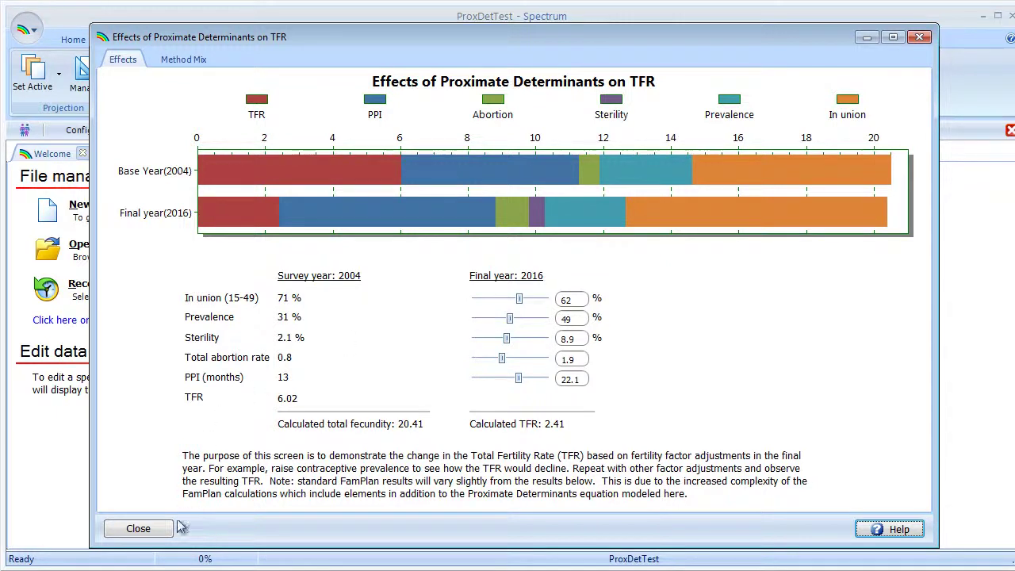
{"action": "left_click", "coordinate": [138, 529]}
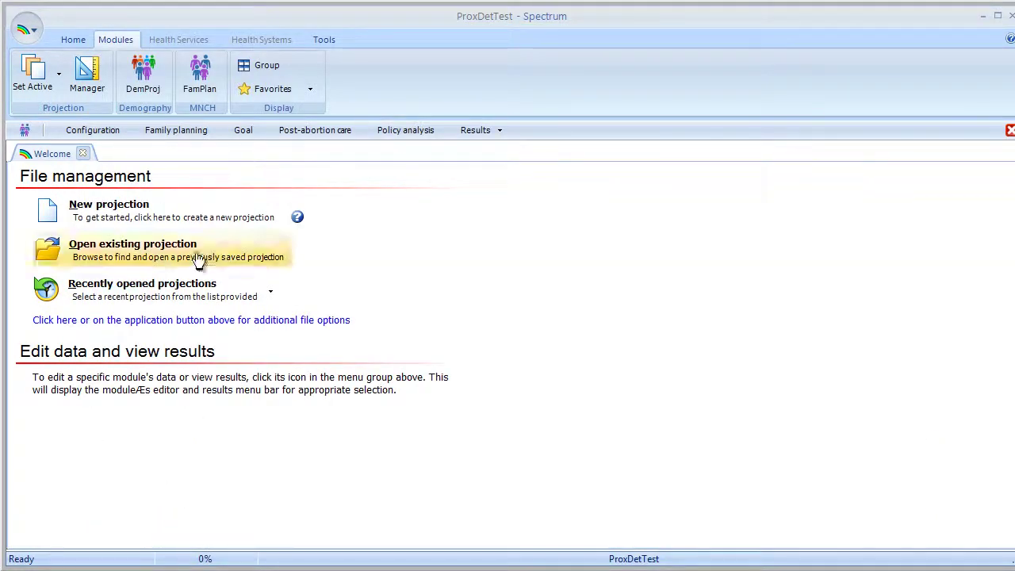
- Examine the family planning method mix data for the survey year 2004 and the final year 2016
{"action": "left_click", "coordinate": [187, 137]}
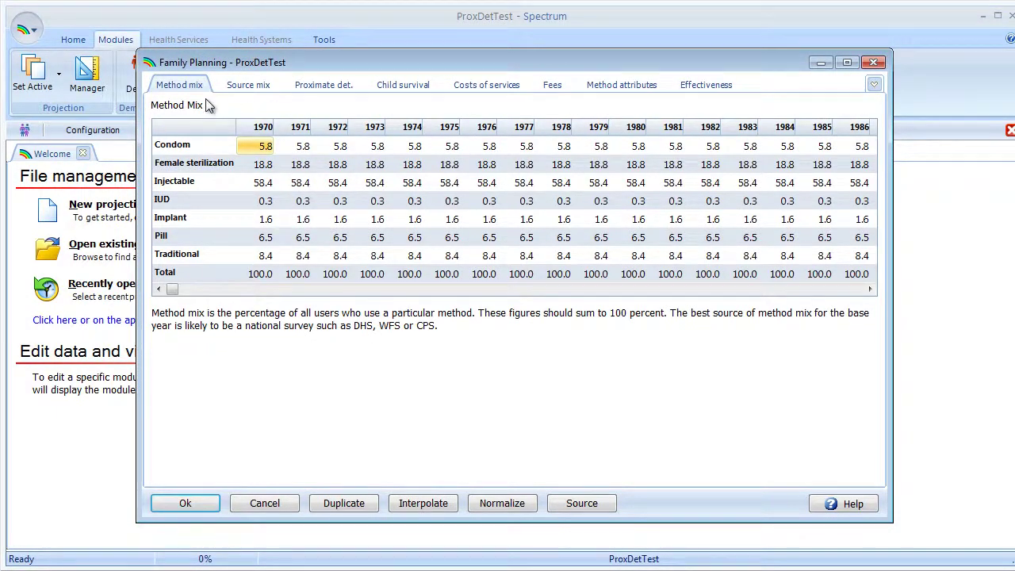
{"action": "left_click", "coordinate": [870, 291]}
{"action": "left_click_drag", "start_coordinate": [869, 288], "coordinate": [869, 289]}
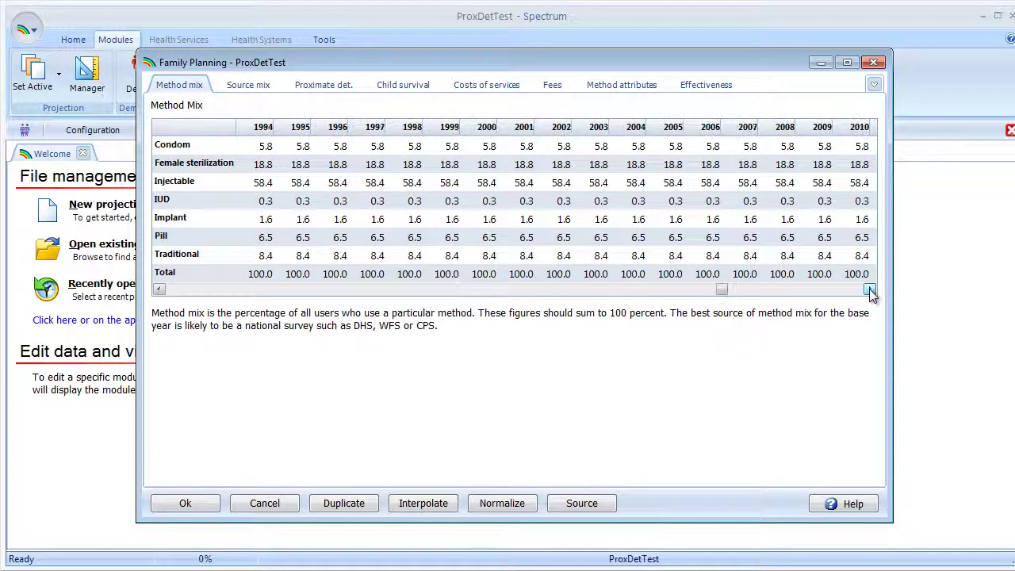
{"action": "left_click", "coordinate": [635, 128]}
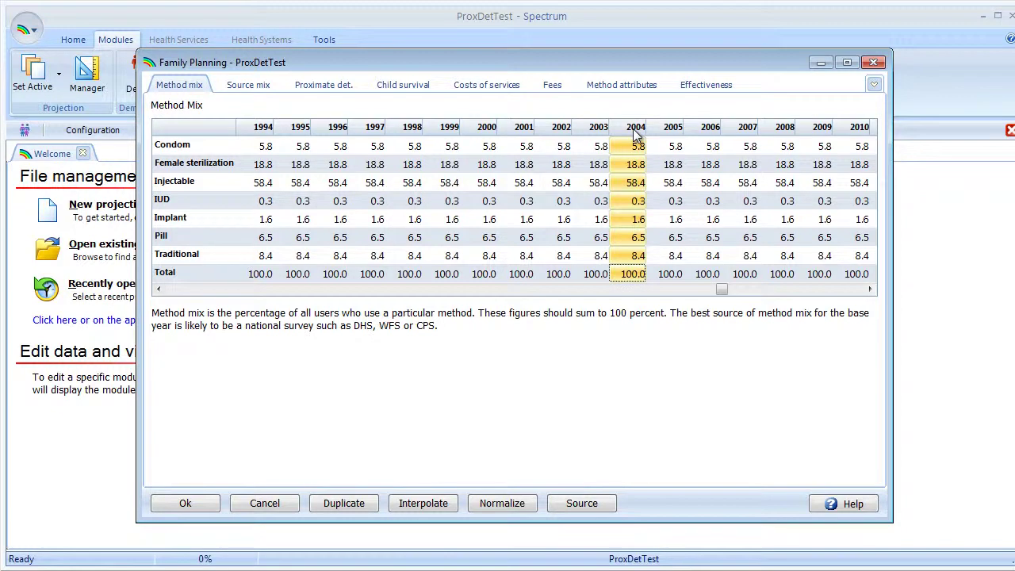
{"action": "left_click", "coordinate": [870, 291]}
{"action": "left_click_drag", "start_coordinate": [869, 290], "coordinate": [870, 290]}
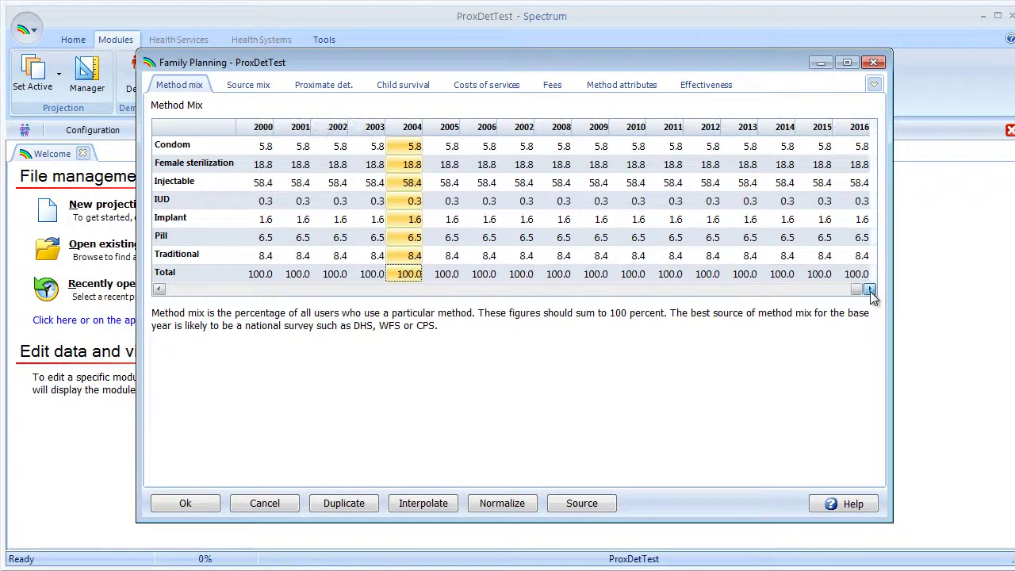
{"action": "left_click", "coordinate": [853, 128]}
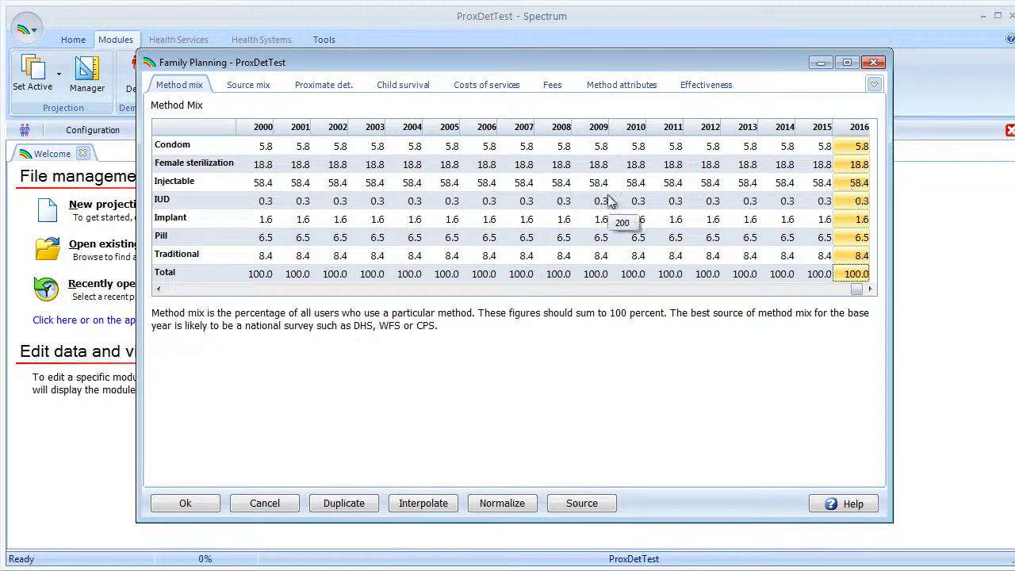
- Examine the proximate determinants data for the years 2004 and 2016
{"action": "left_click", "coordinate": [330, 89]}
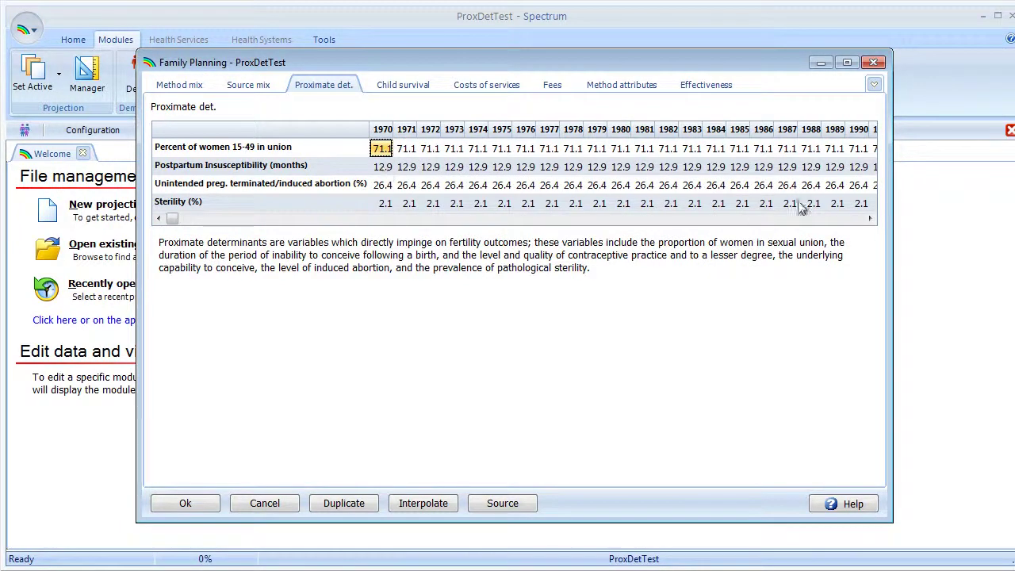
{"action": "left_click", "coordinate": [869, 219]}
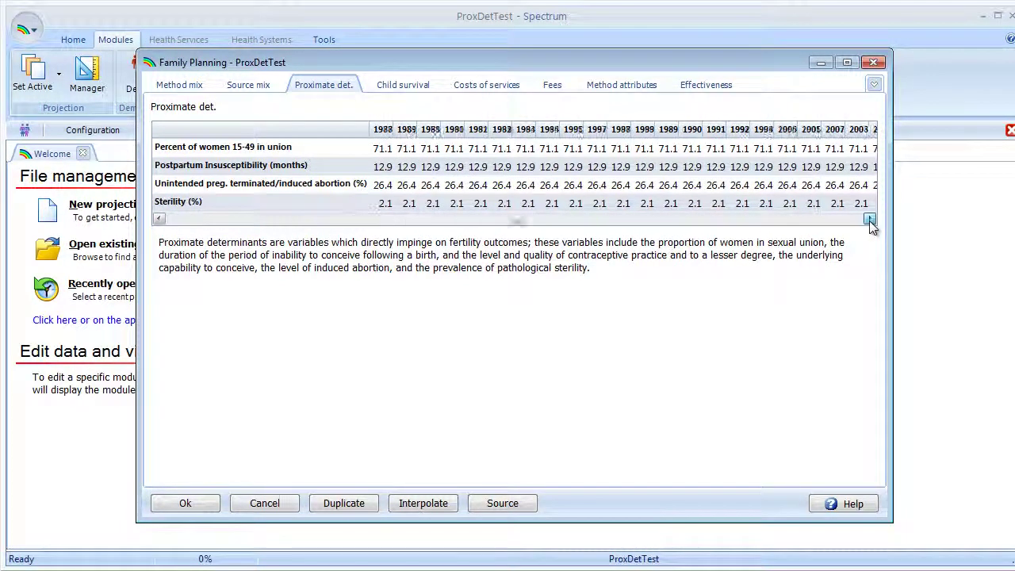
{"action": "left_click", "coordinate": [739, 129]}
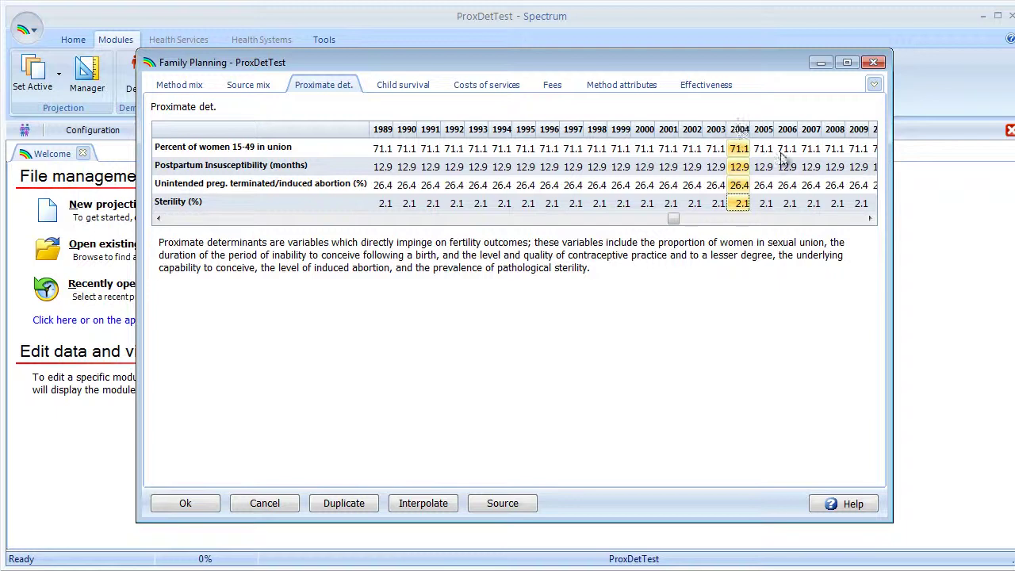
{"action": "left_click", "coordinate": [870, 219]}
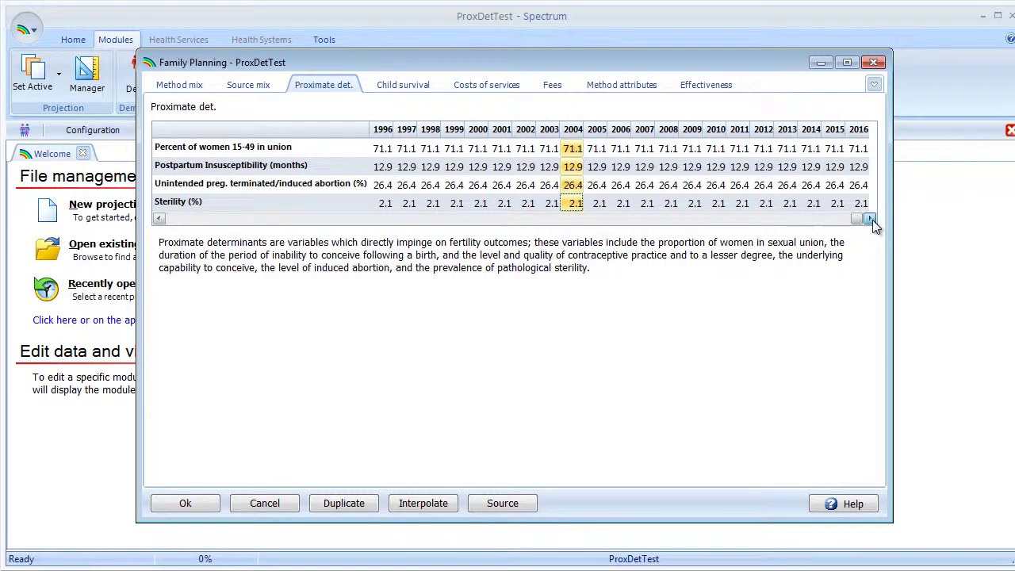
{"action": "left_click", "coordinate": [859, 130]}
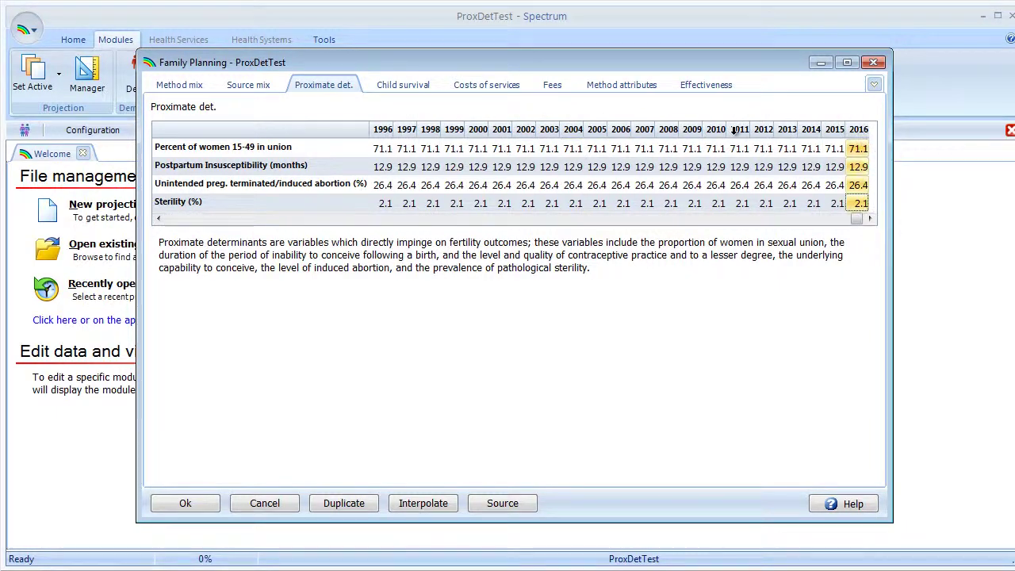
- Examine the effectiveness rates of the contraceptive methods in the family planning data
{"action": "left_click", "coordinate": [709, 86]}
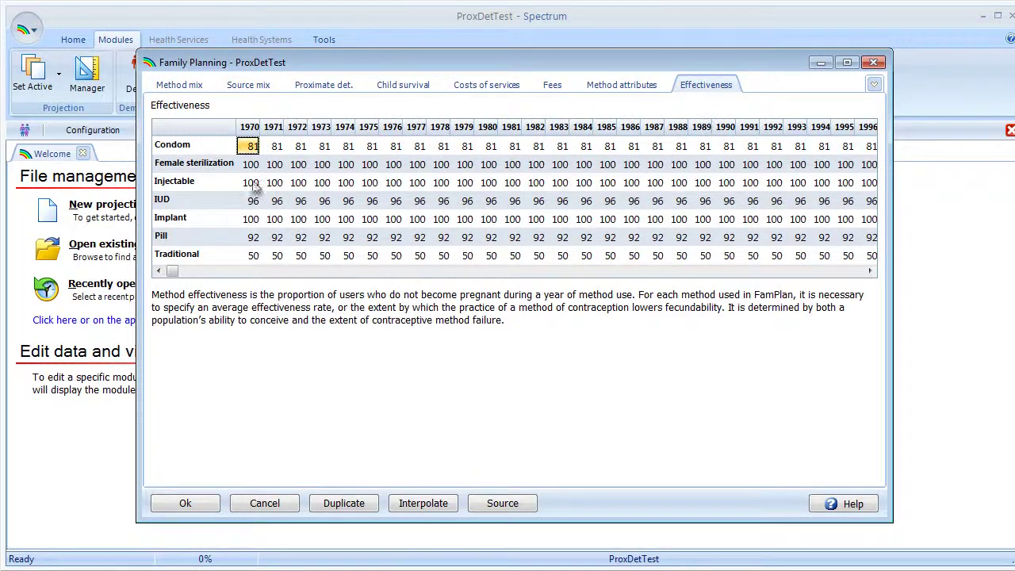